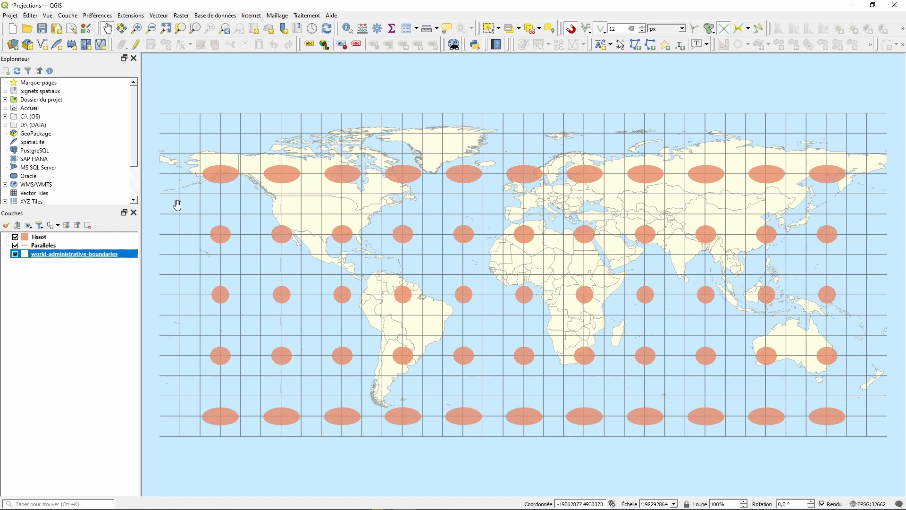
# Step: Set the project's coordinate reference system to WGS 84 / World Mercator (EPSG:3395)
pyautogui.click(11, 18)
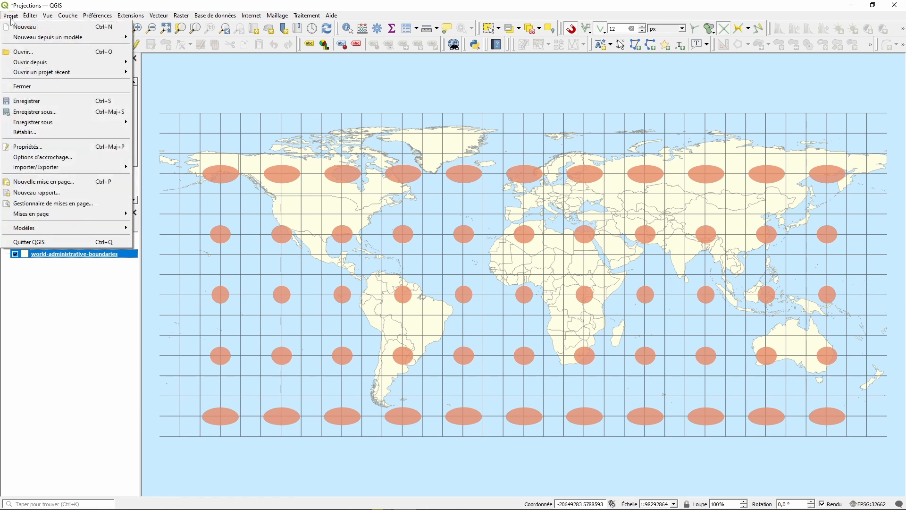
pyautogui.click(32, 149)
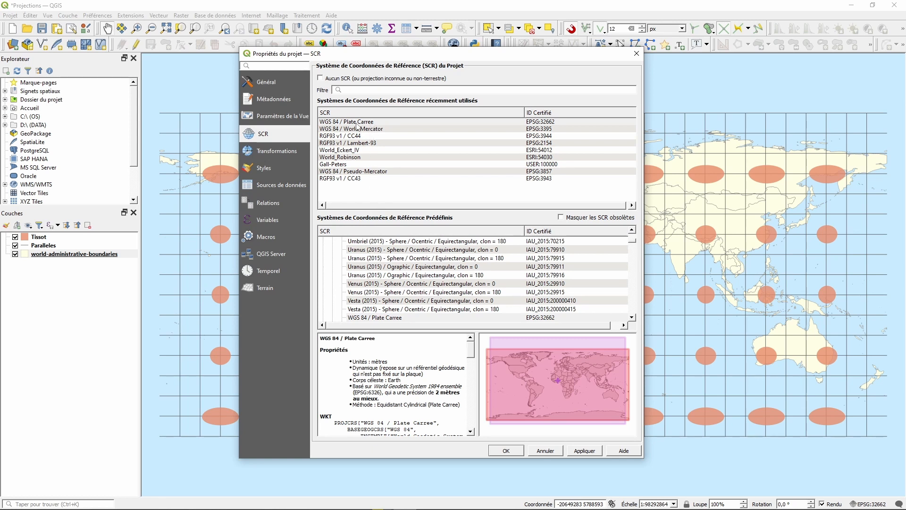
pyautogui.click(369, 129)
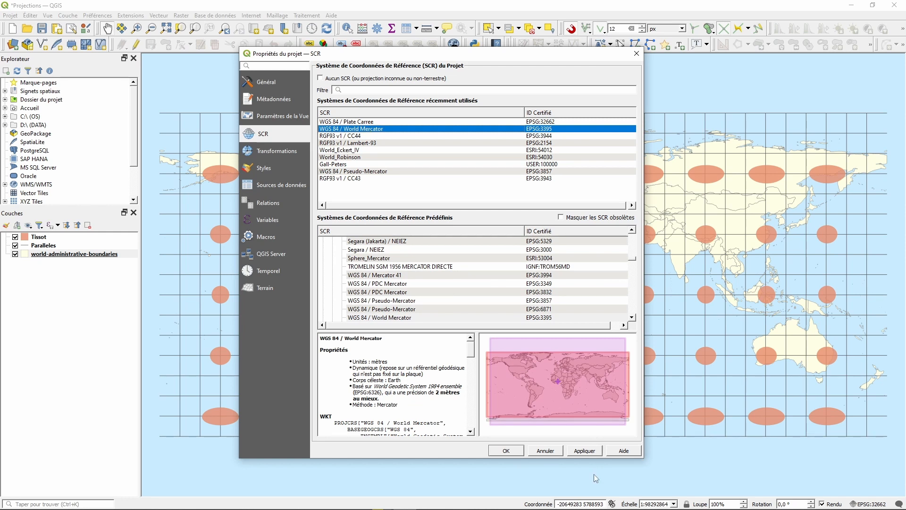
pyautogui.click(585, 451)
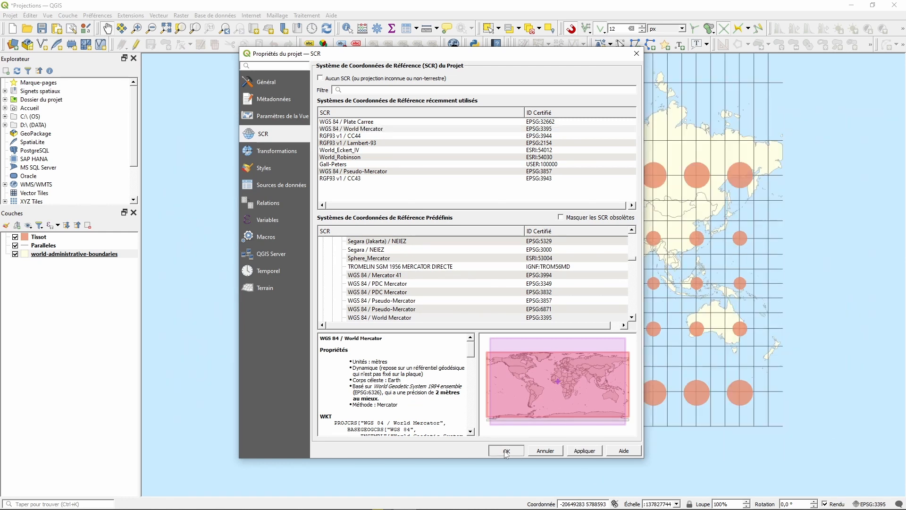
pyautogui.click(507, 450)
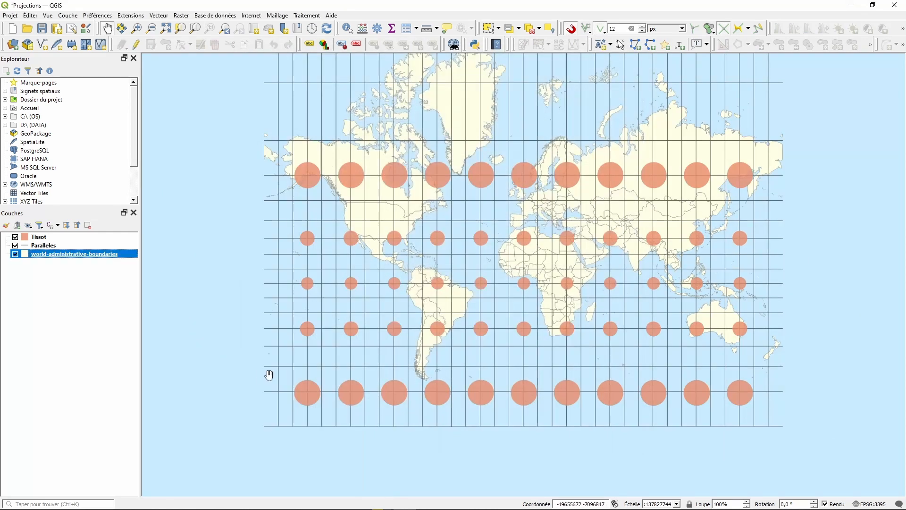
# Step: Switch the project's coordinate reference system to World_Robinson (ESRI:54030)
pyautogui.click(195, 28)
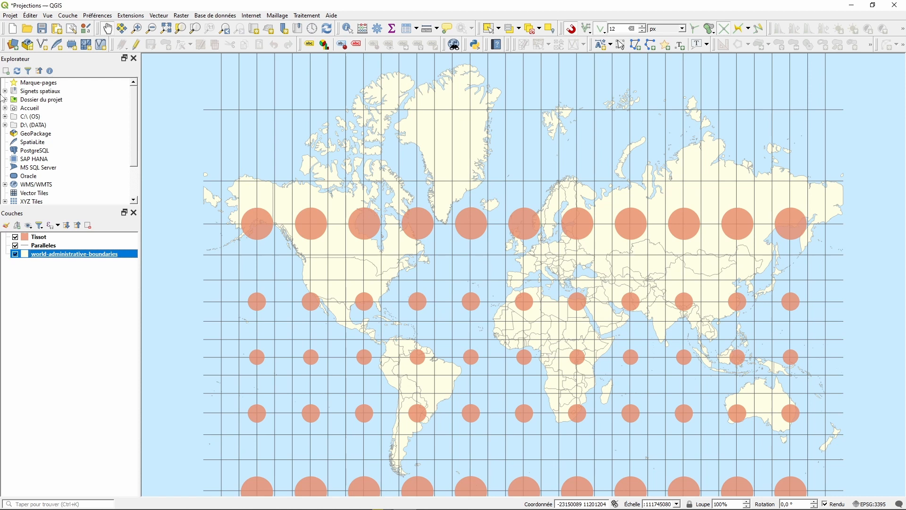
pyautogui.click(10, 17)
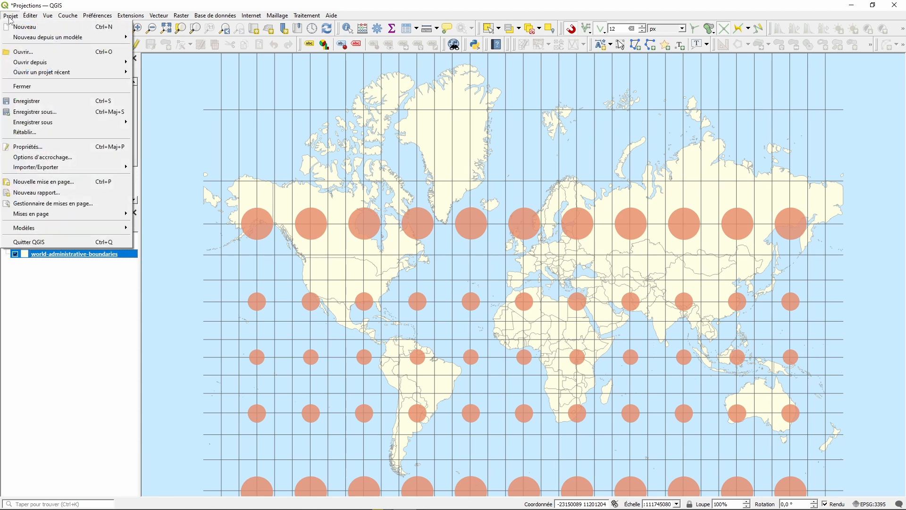
pyautogui.click(26, 146)
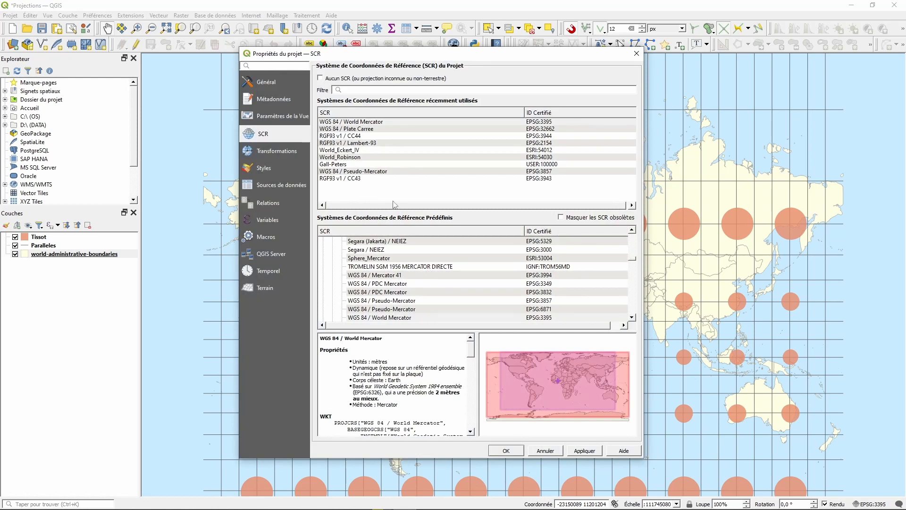
pyautogui.click(353, 158)
pyautogui.click(506, 450)
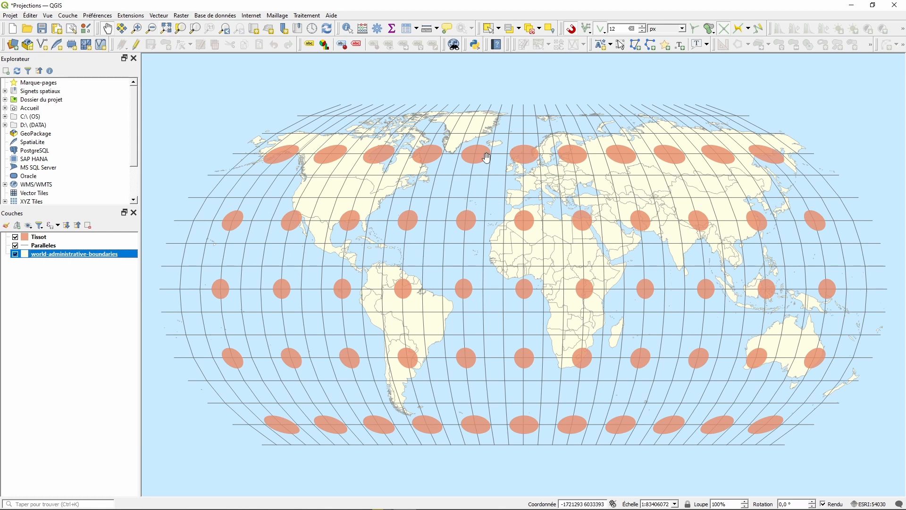
# Step: Change the project's projection to the user-defined Gall-Peters system (USER:100000)
pyautogui.moveTo(506, 509)
pyautogui.click(10, 16)
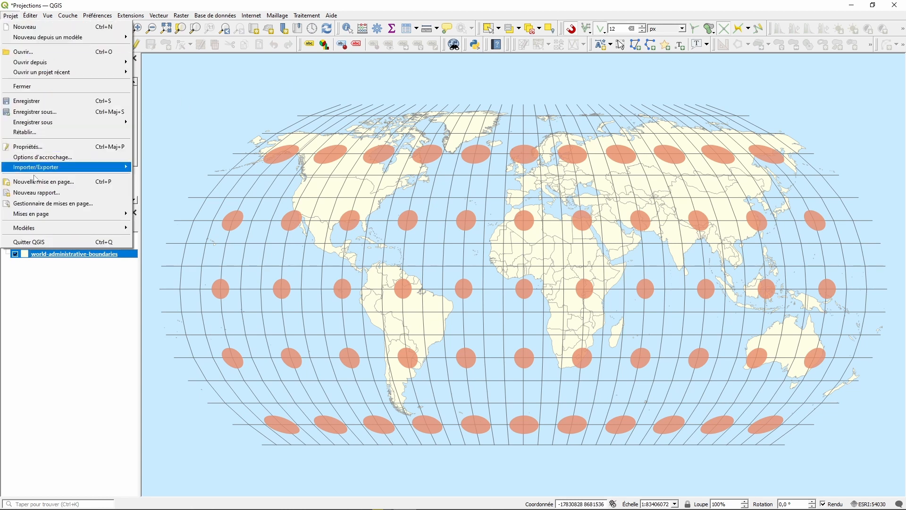
pyautogui.click(34, 148)
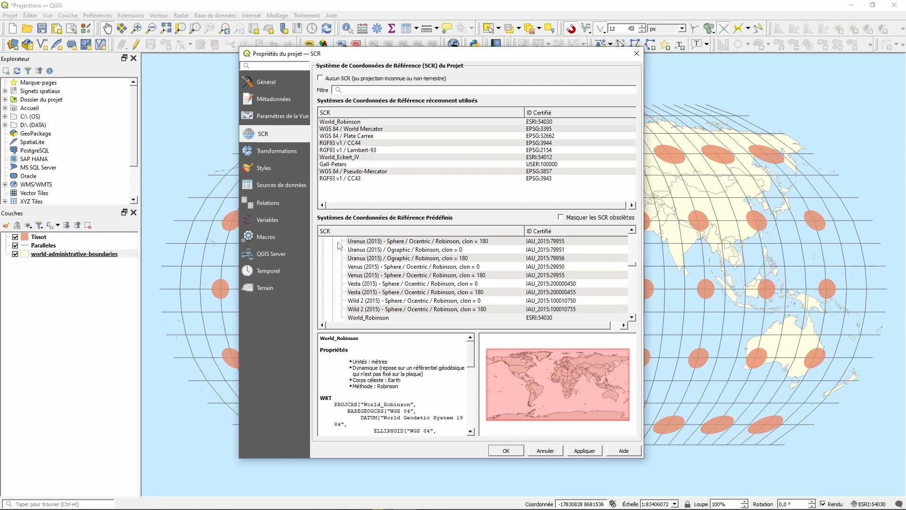
pyautogui.click(340, 164)
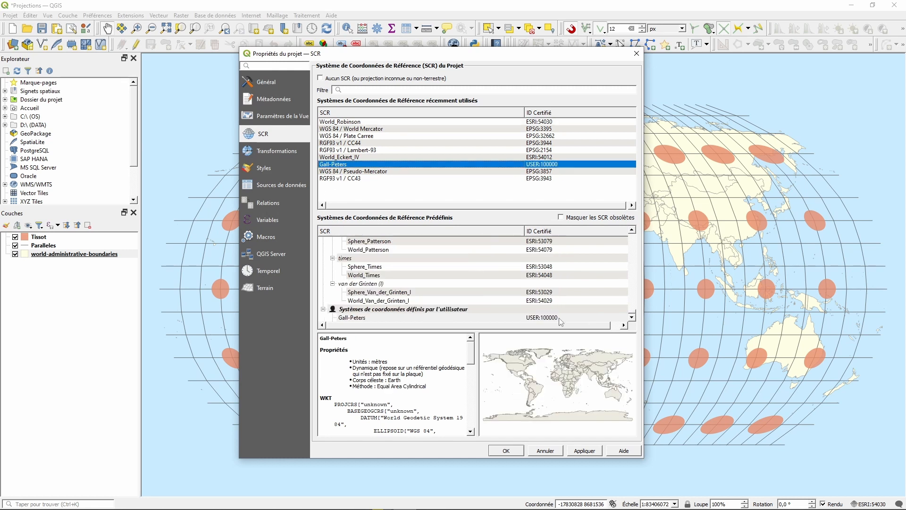
pyautogui.click(585, 451)
pyautogui.click(506, 450)
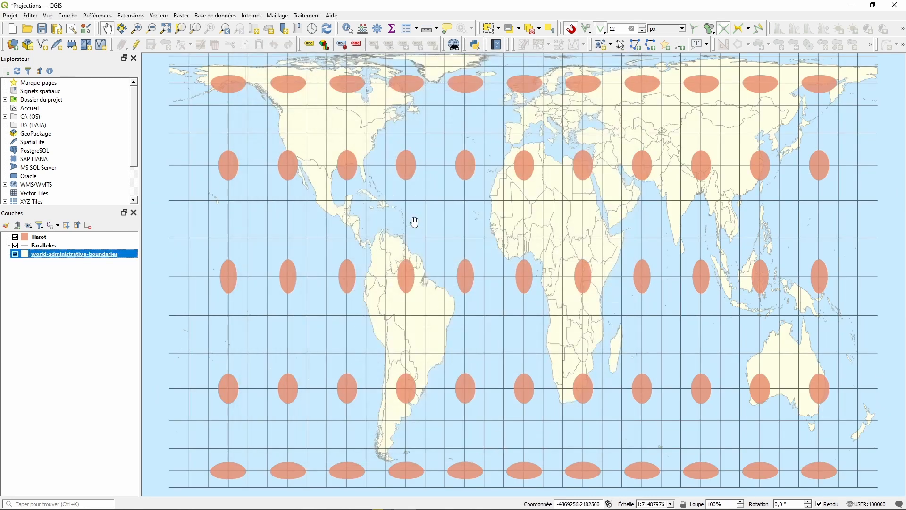
# Step: Reproject the project map to World_Eckert_IV (ESRI:54012)
pyautogui.click(166, 29)
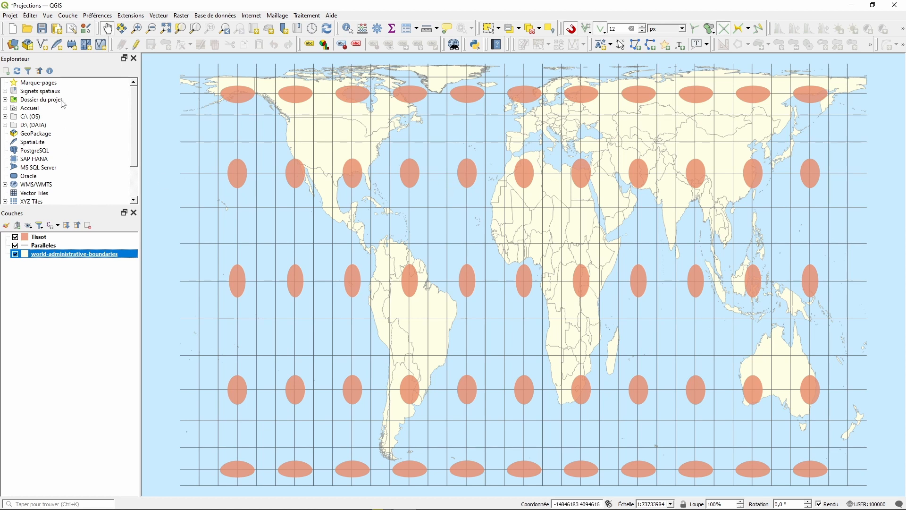
pyautogui.click(10, 16)
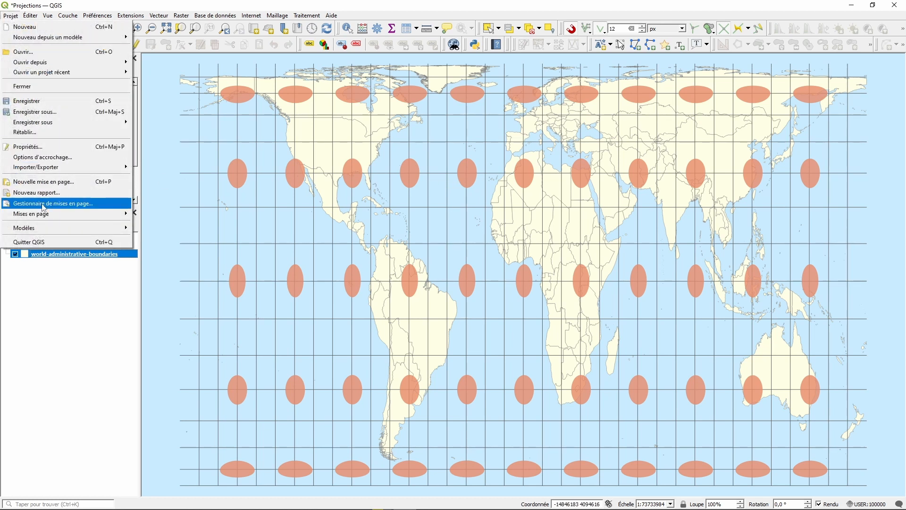
pyautogui.click(37, 147)
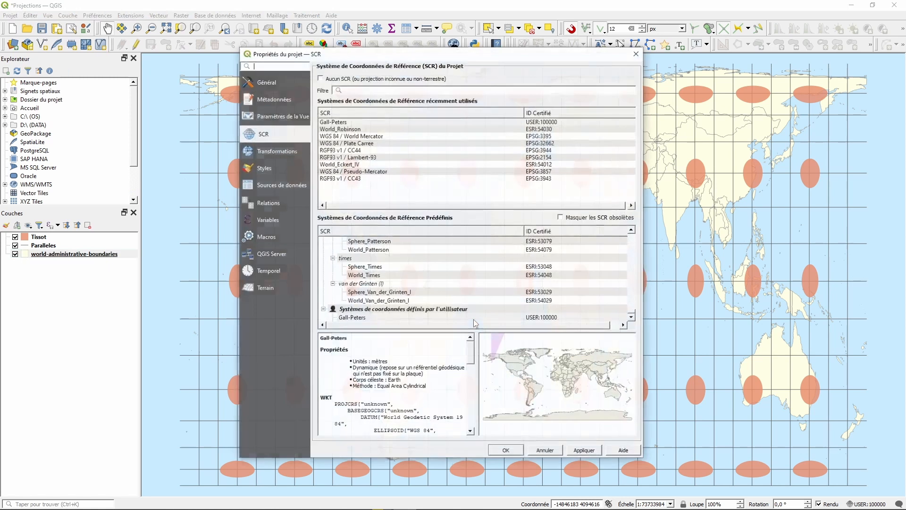
pyautogui.click(345, 165)
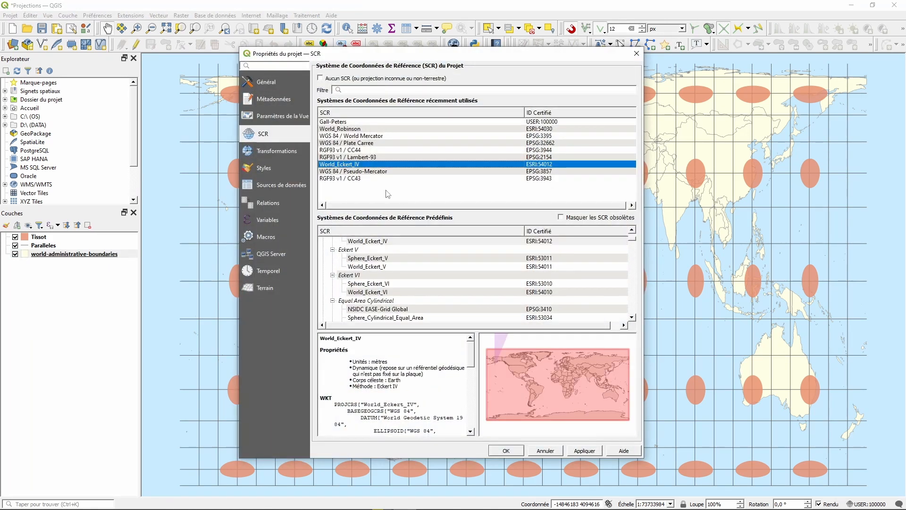
pyautogui.click(582, 452)
pyautogui.click(506, 451)
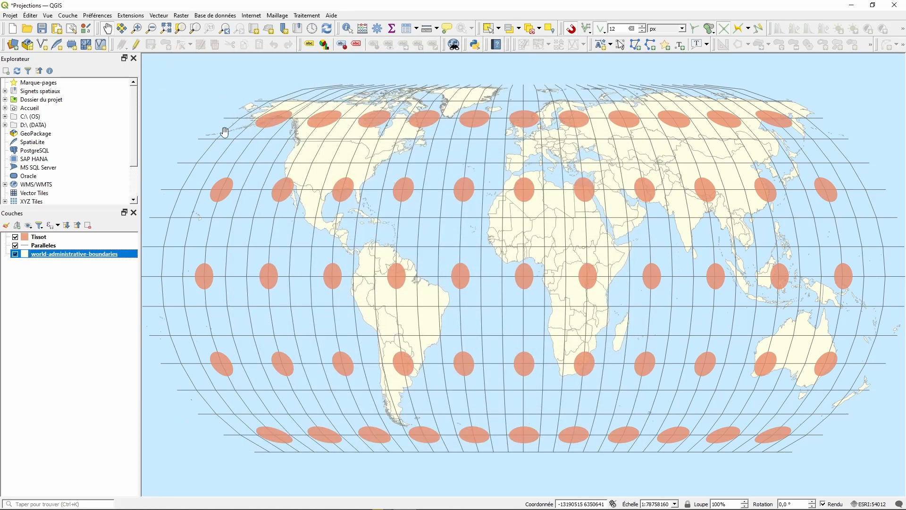
# Step: Set the project's coordinate reference system to RGF93 v1 / Lambert-93 (EPSG:2154)
pyautogui.click(167, 30)
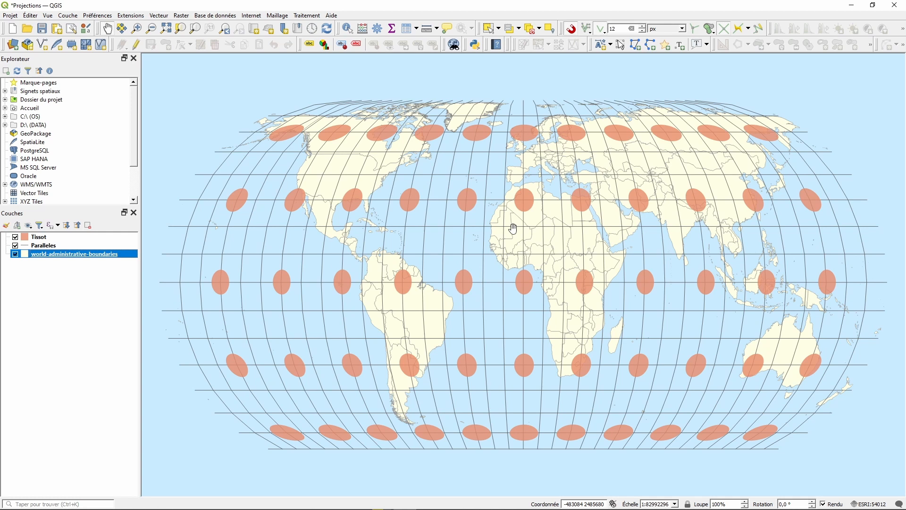
pyautogui.click(11, 17)
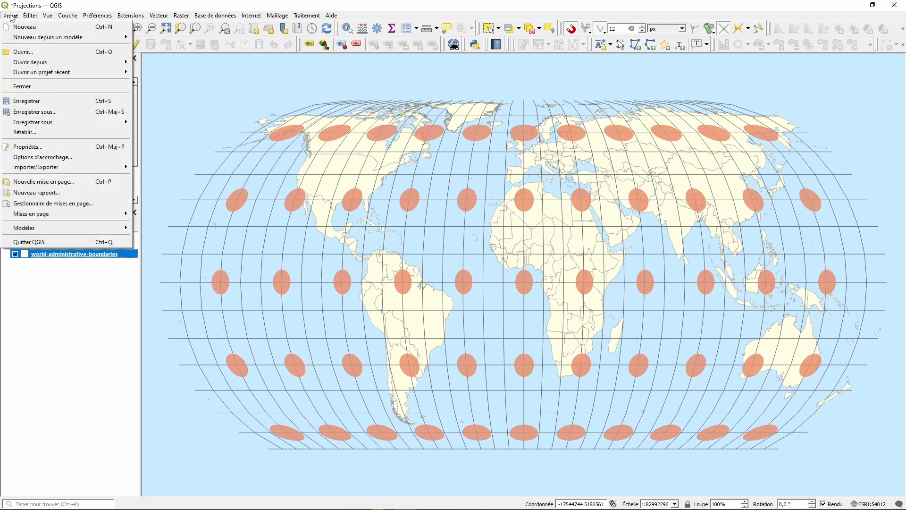
pyautogui.click(46, 146)
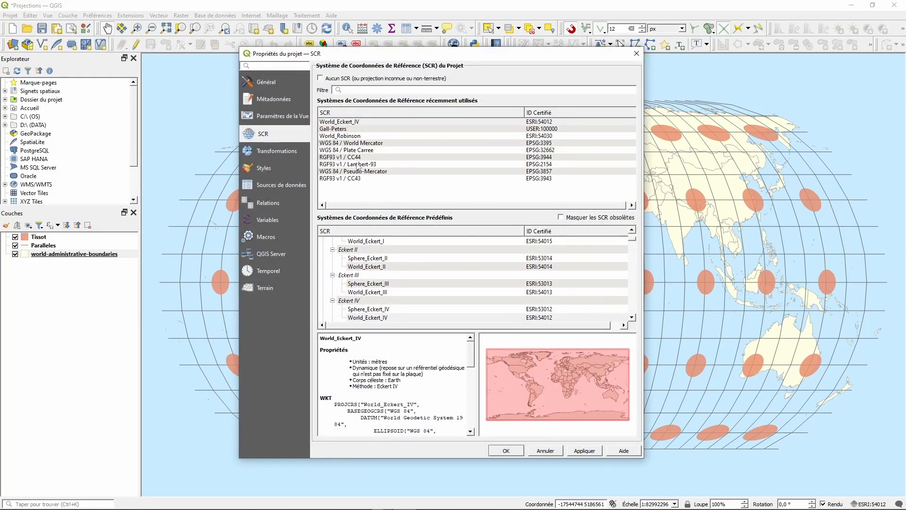
pyautogui.click(359, 164)
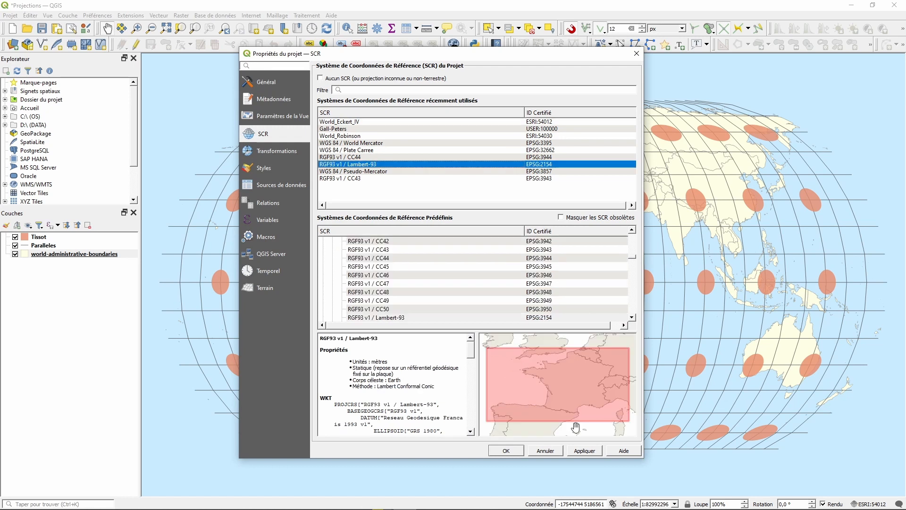
pyautogui.click(587, 452)
pyautogui.click(507, 451)
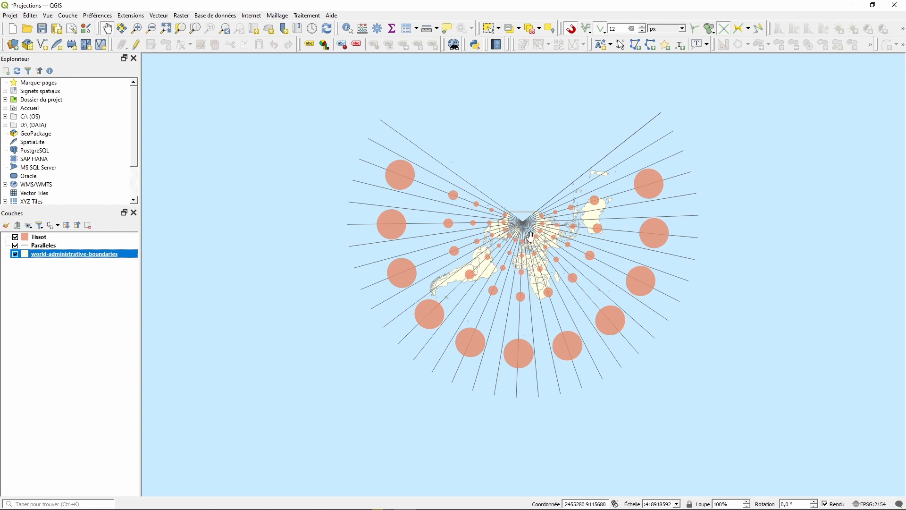
# Step: Examine France and its neighbouring countries up close in the Lambert-93 projection, including the surrounding parallels and meridians
pyautogui.scroll(5, 537, 240)
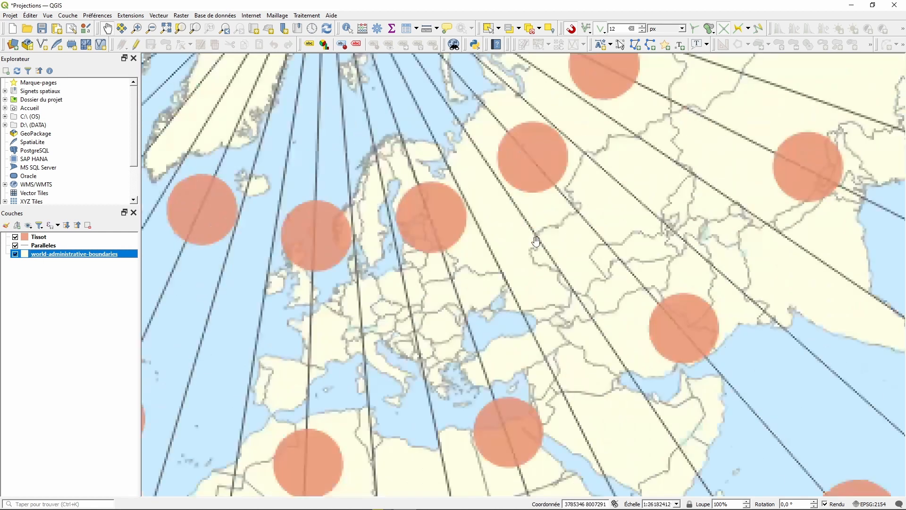
pyautogui.scroll(1, 234, 381)
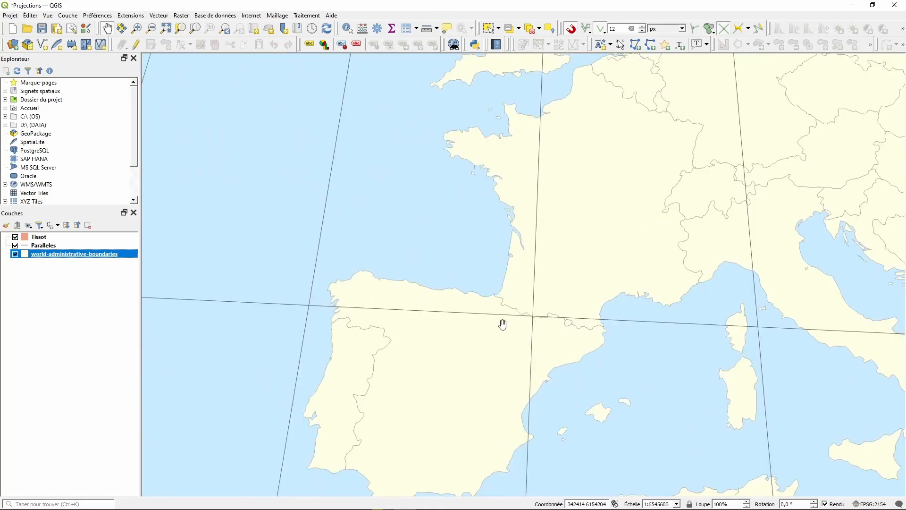
pyautogui.scroll(-1, 502, 323)
pyautogui.scroll(1, 584, 340)
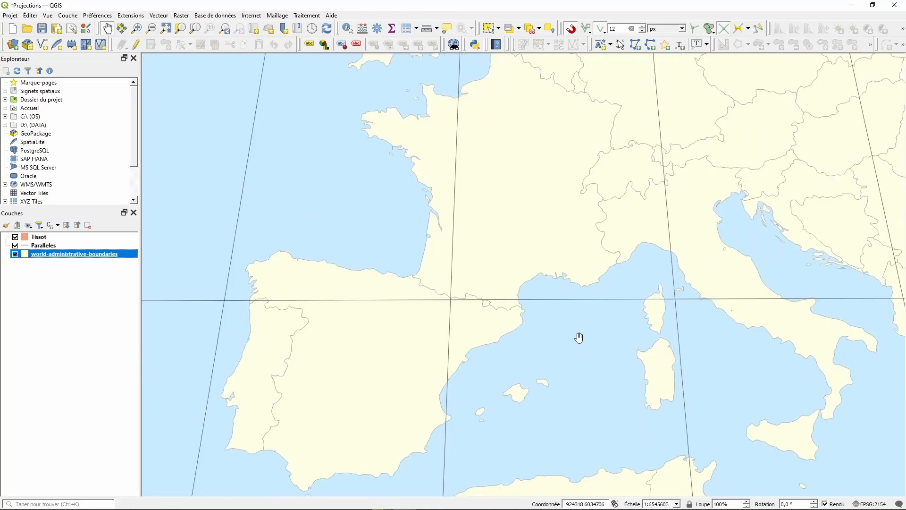
pyautogui.moveTo(694, 111); pyautogui.dragTo(685, 190)
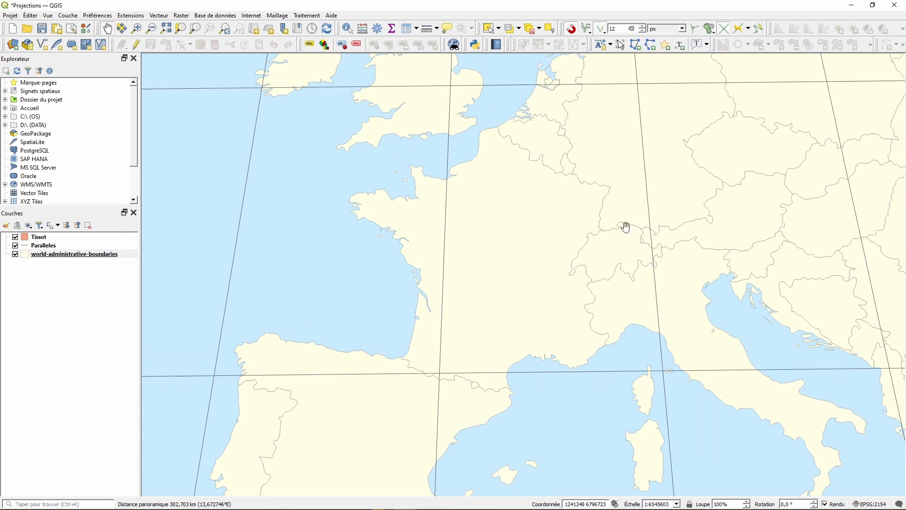